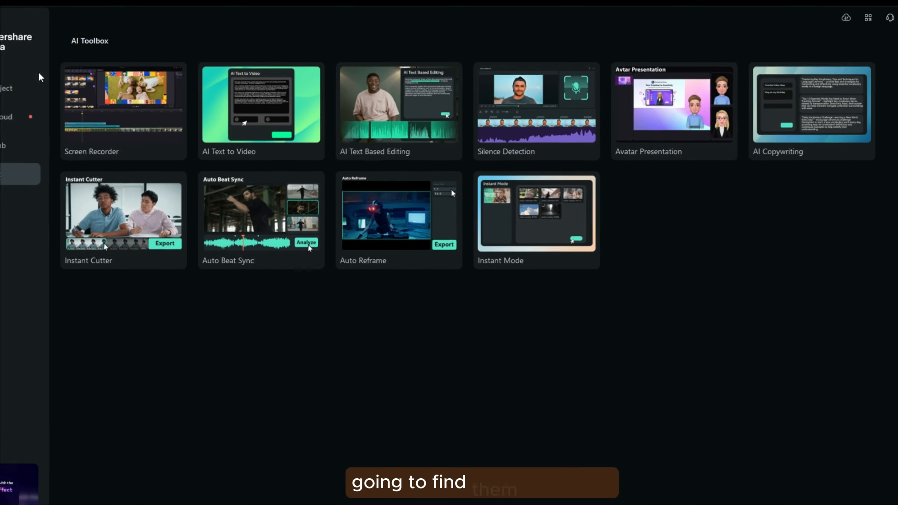
# Examine the Voice Changer filters and Voice Characters for the selected audio clip, and browse the Audio Effects category
pyautogui.click(60, 67)
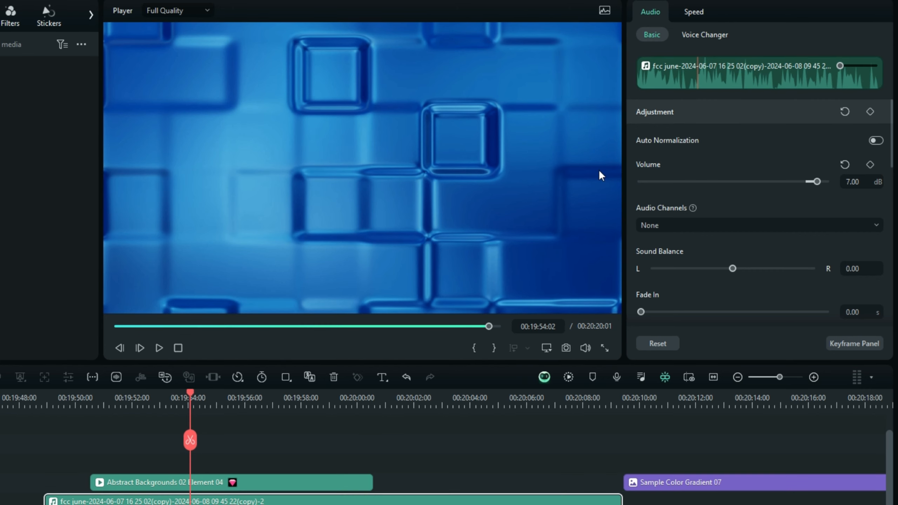
pyautogui.click(687, 34)
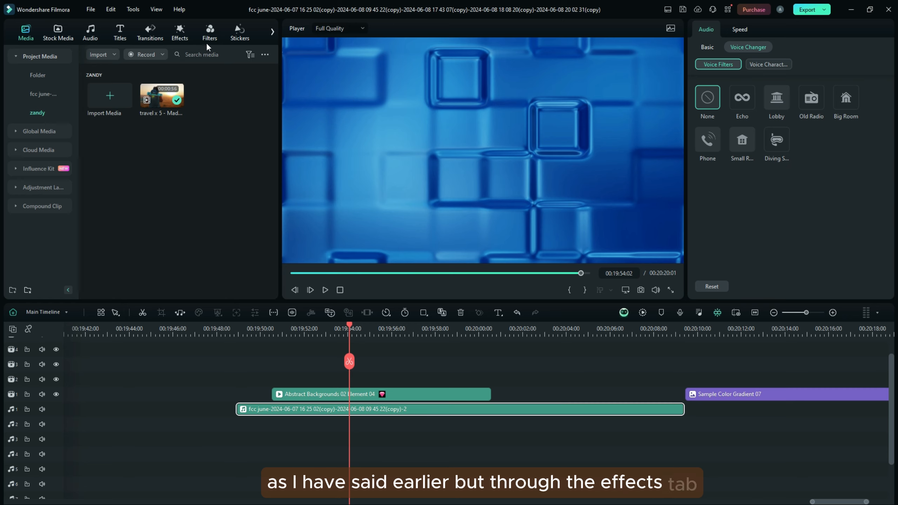
pyautogui.click(179, 32)
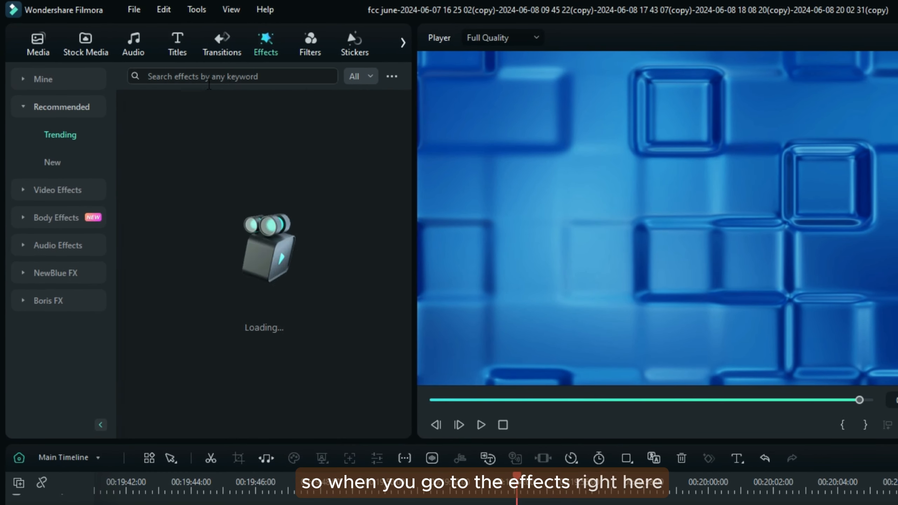
pyautogui.click(38, 247)
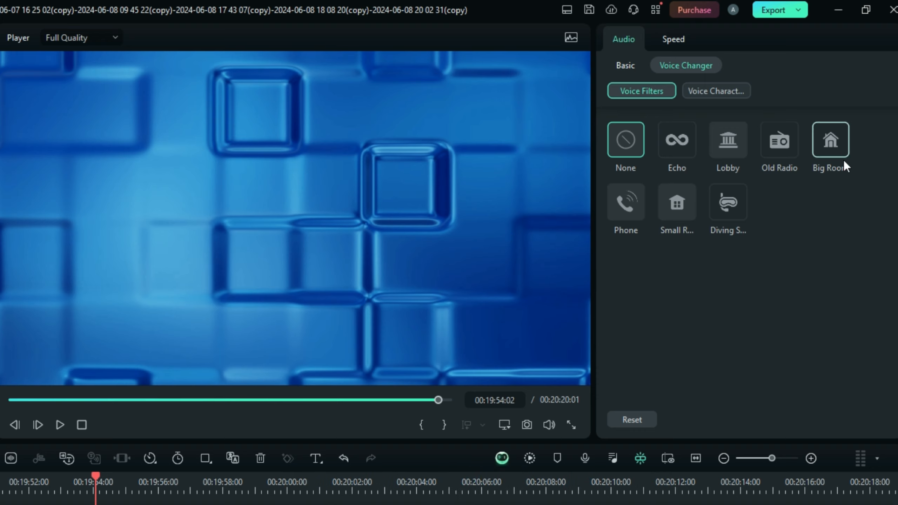
pyautogui.click(692, 91)
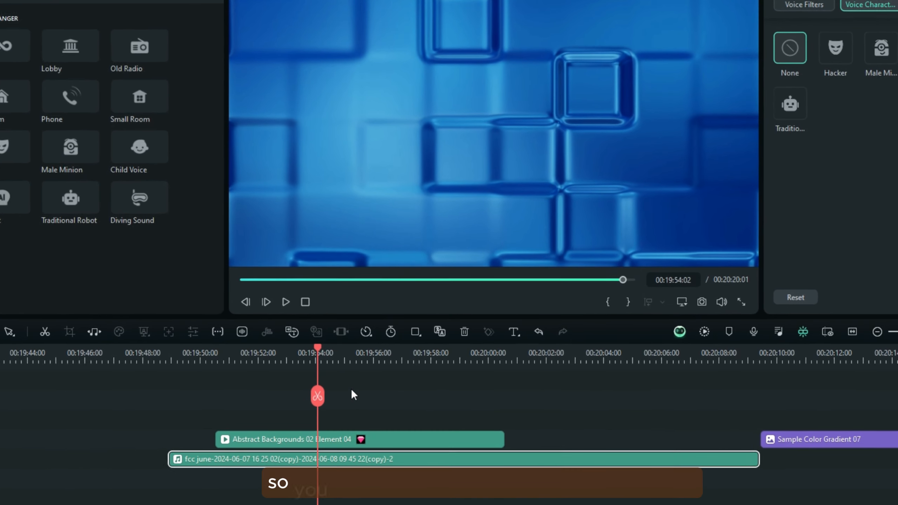
# Browse the title templates and show the Audio Driven text category
pyautogui.click(321, 443)
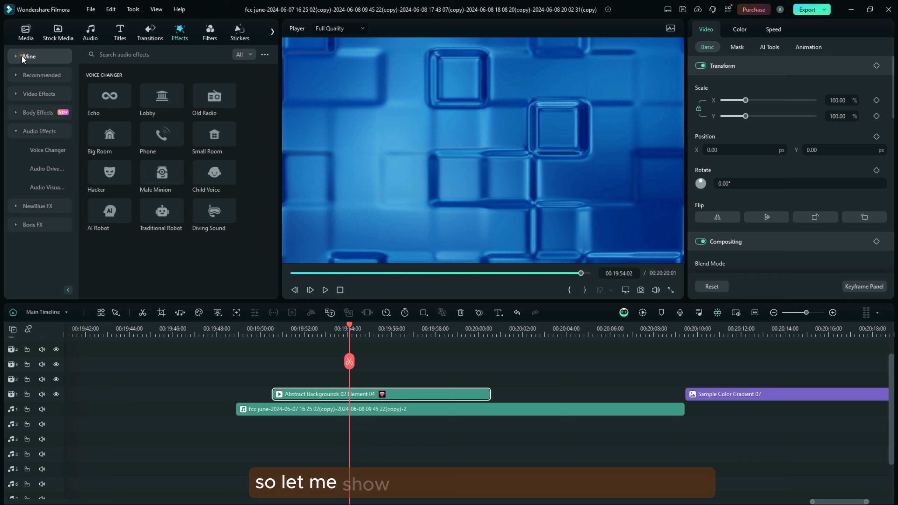
pyautogui.click(21, 56)
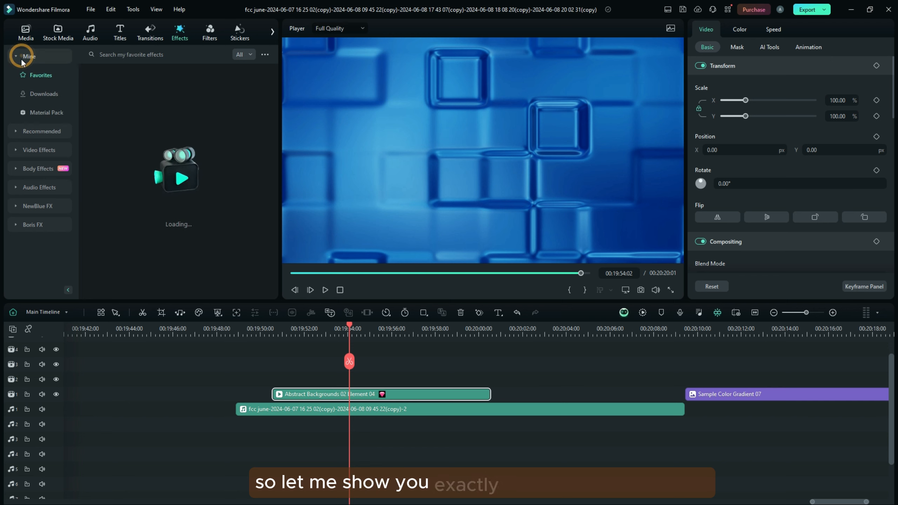
pyautogui.click(25, 33)
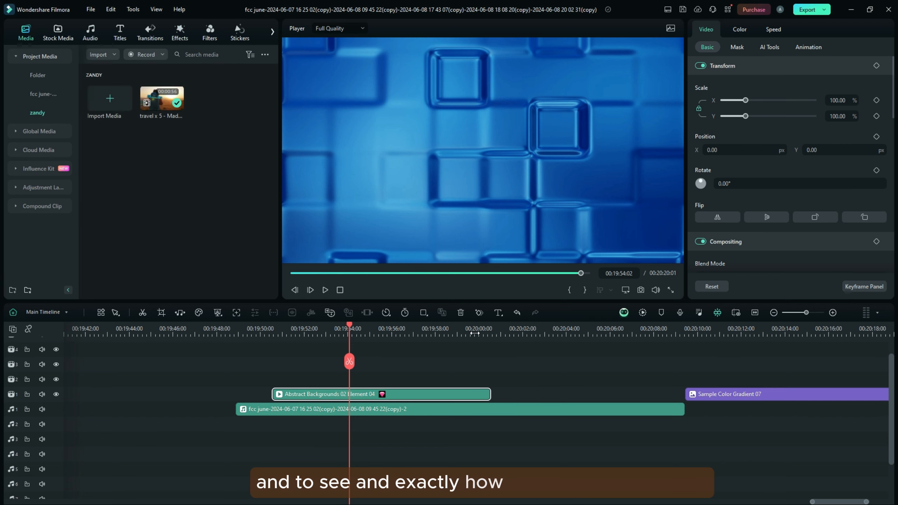
pyautogui.moveTo(475, 334); pyautogui.dragTo(499, 335)
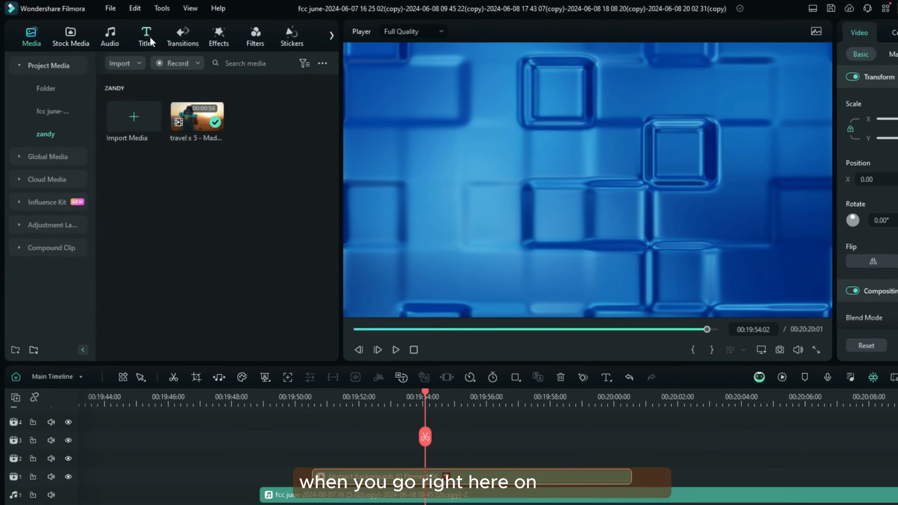
pyautogui.click(150, 40)
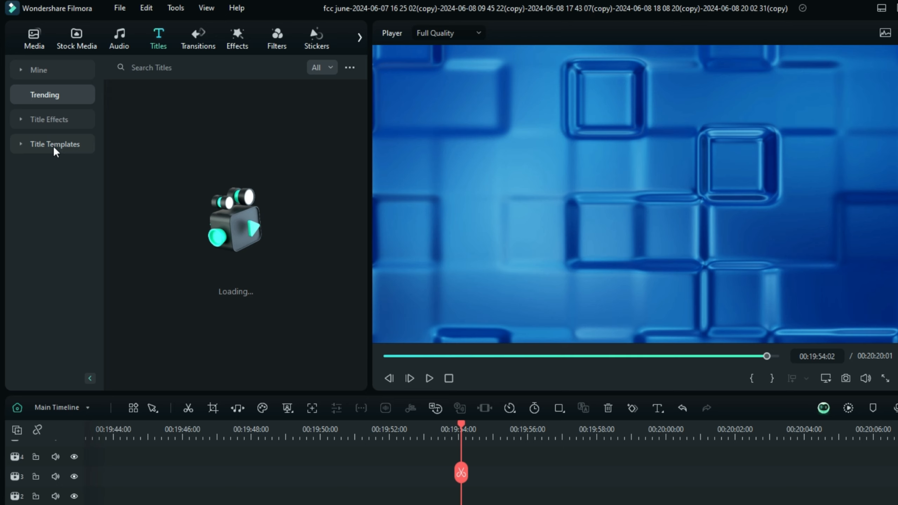
pyautogui.click(53, 144)
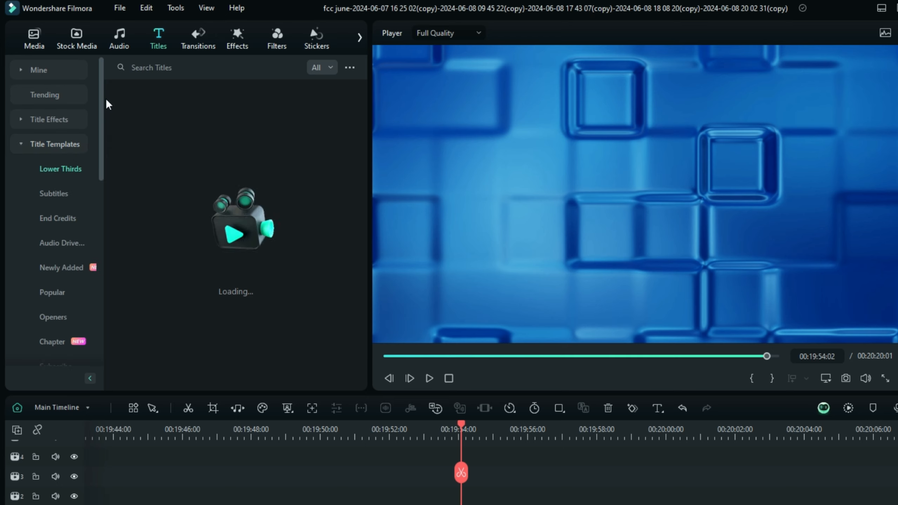
pyautogui.moveTo(101, 103); pyautogui.dragTo(99, 129)
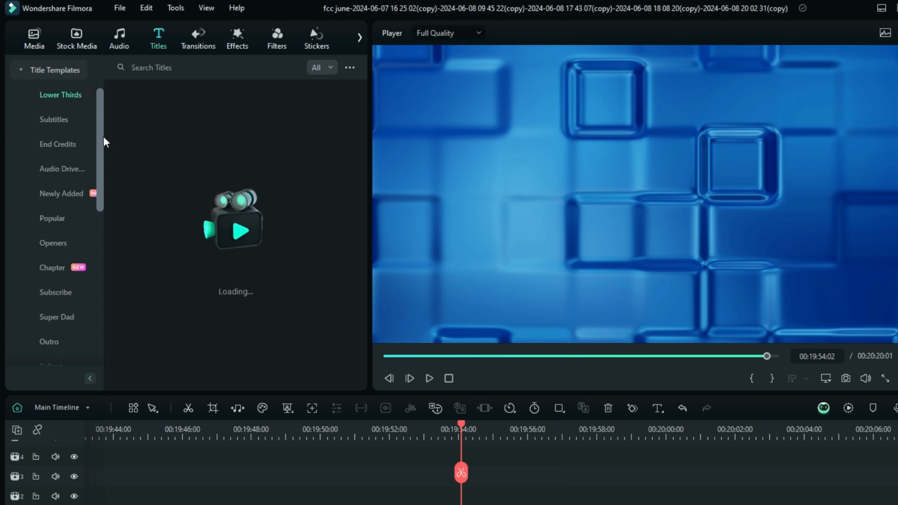
pyautogui.click(73, 170)
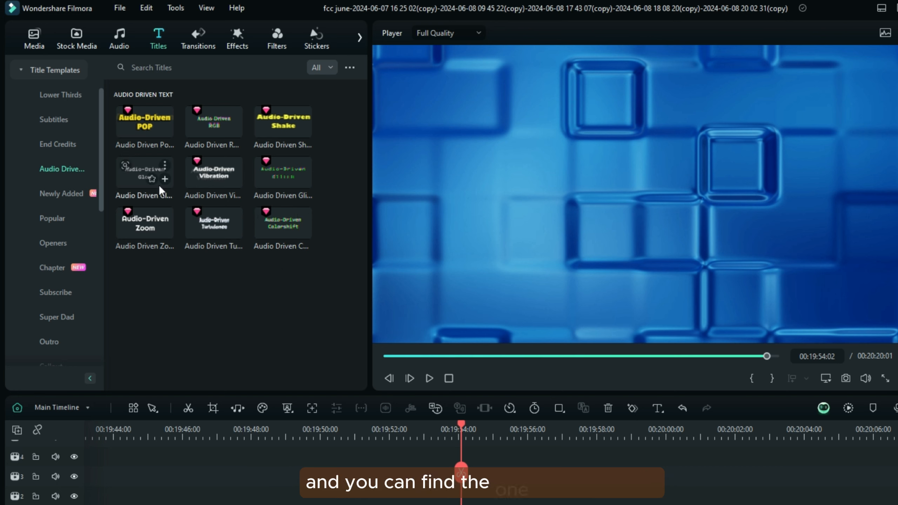
# Preview the Audio-Driven POP and Audio-Driven RGB title templates
pyautogui.click(136, 119)
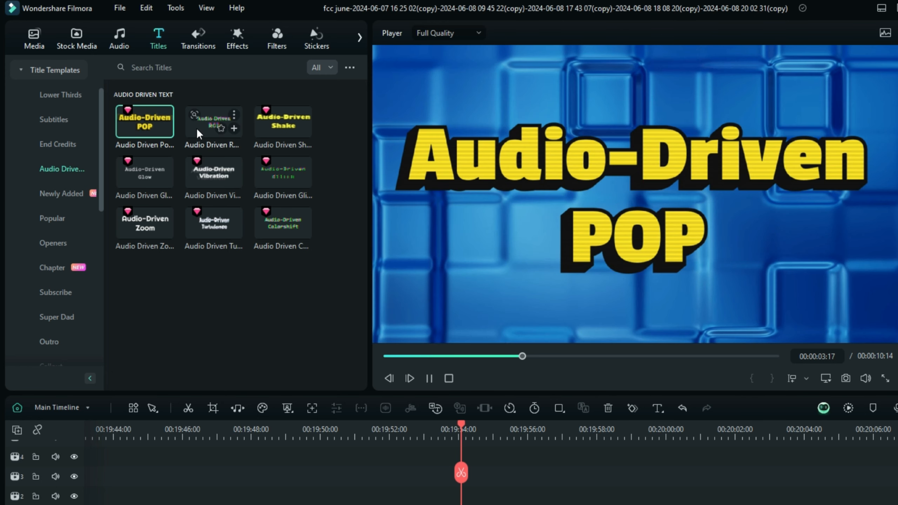
pyautogui.click(197, 129)
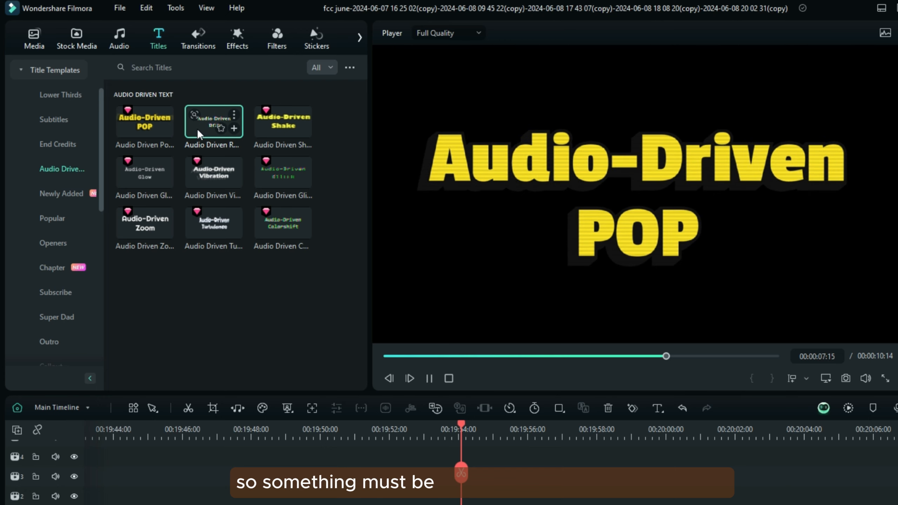
pyautogui.click(384, 500)
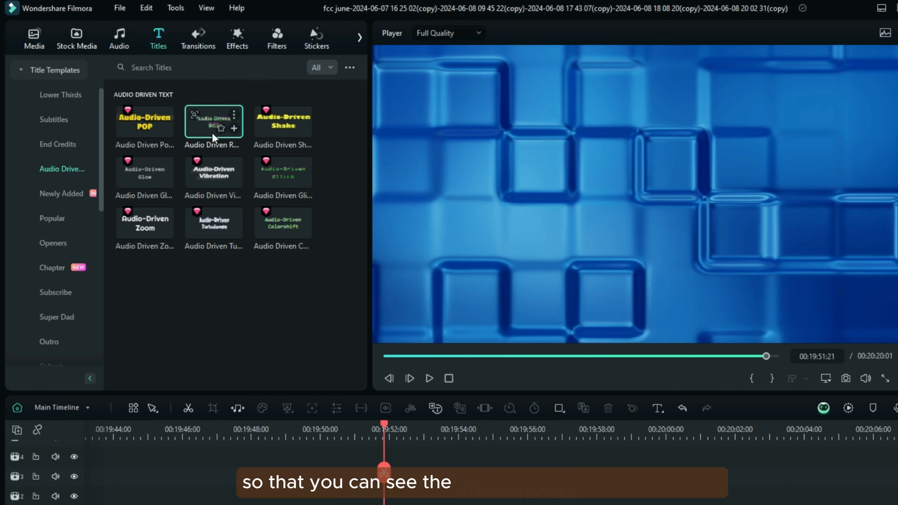
pyautogui.click(209, 122)
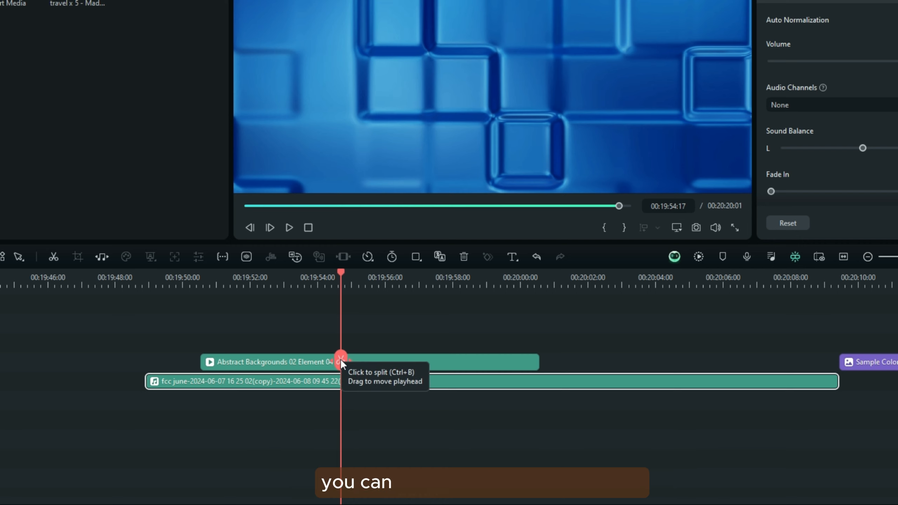
# Transcribe the selected audio clip with Speech-to-Text in English (US) without translation, adding automatic active words and outputting as titles
pyautogui.click(296, 257)
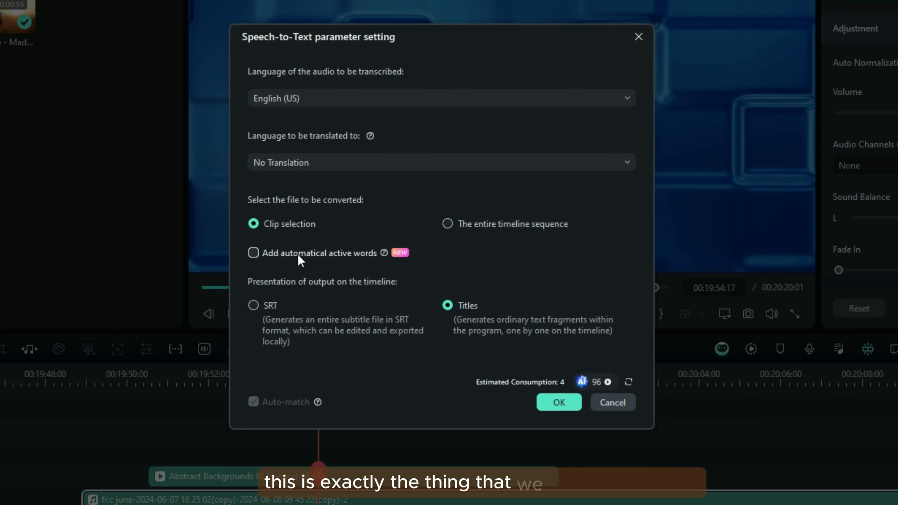
pyautogui.click(254, 252)
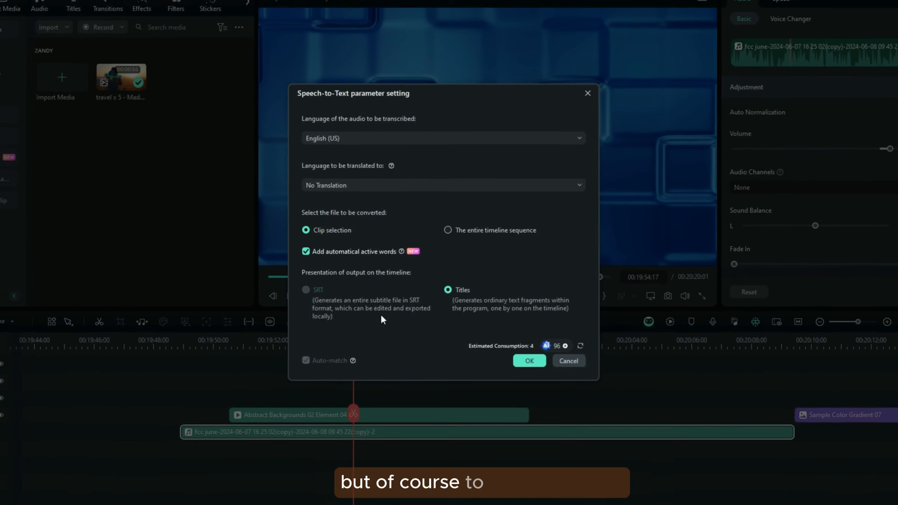
pyautogui.click(523, 351)
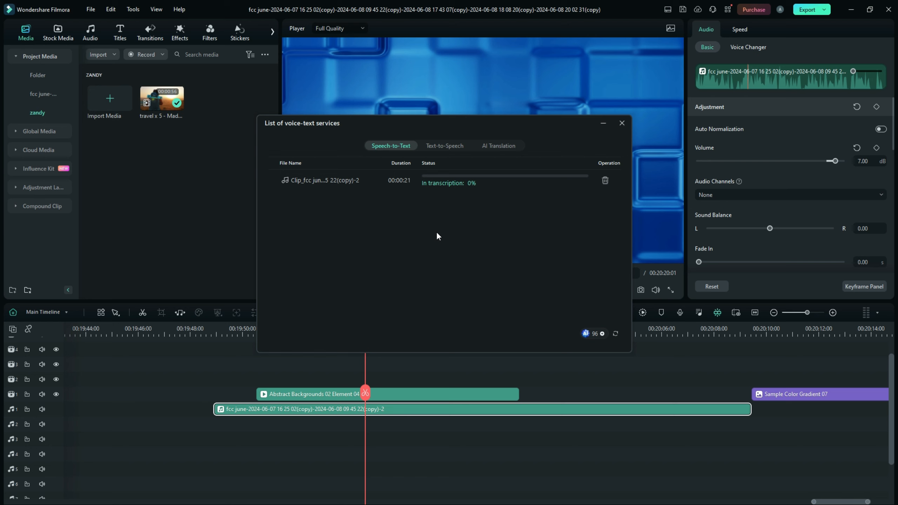
pyautogui.click(622, 123)
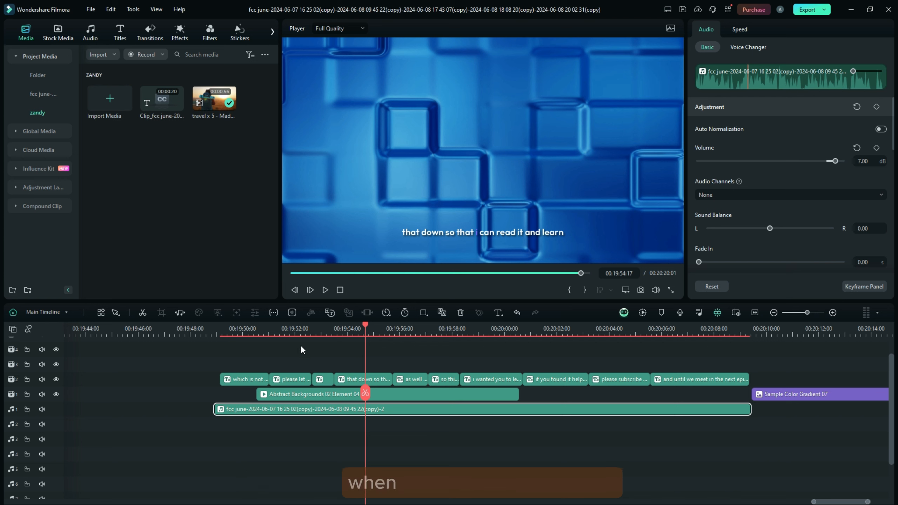
# Examine the text, Active Words and Key Words settings of the first generated caption
pyautogui.click(251, 354)
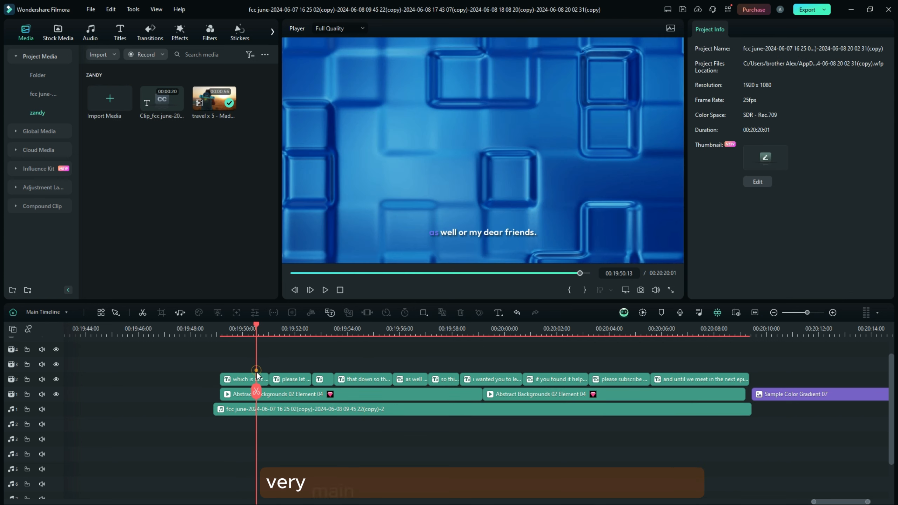
pyautogui.click(258, 380)
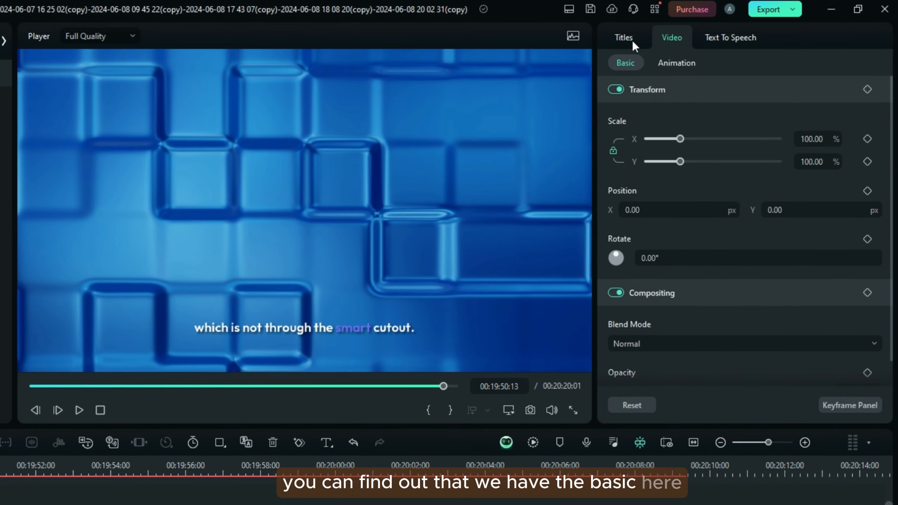
pyautogui.click(713, 31)
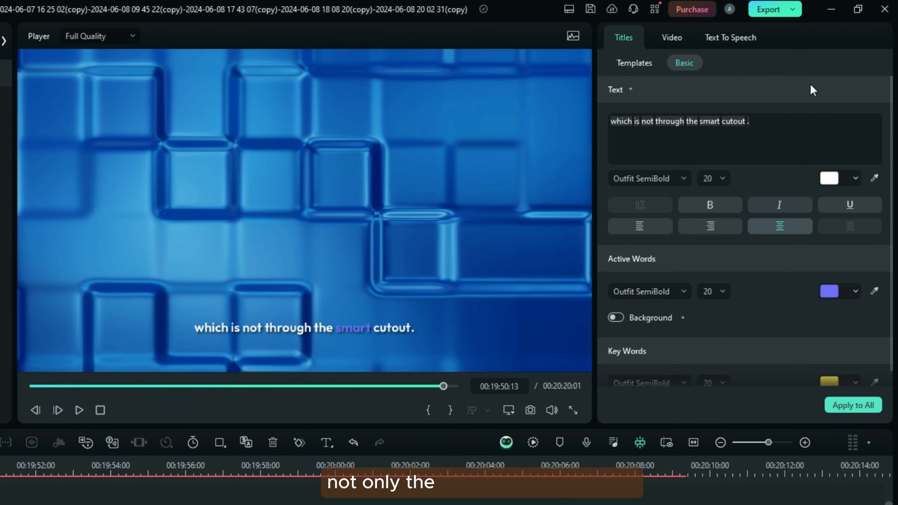
pyautogui.moveTo(892, 105); pyautogui.dragTo(892, 136)
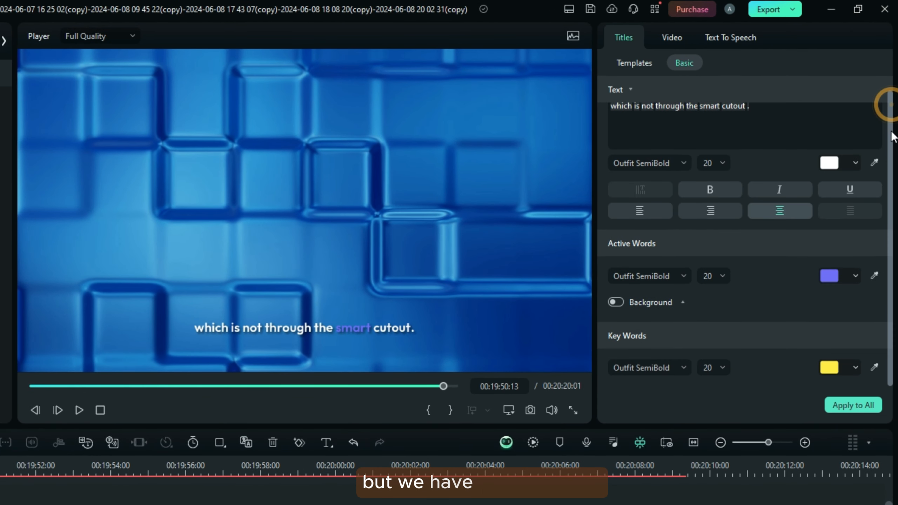
# Apply the title template with a white background box to the first caption and play the captions from its start
pyautogui.click(641, 63)
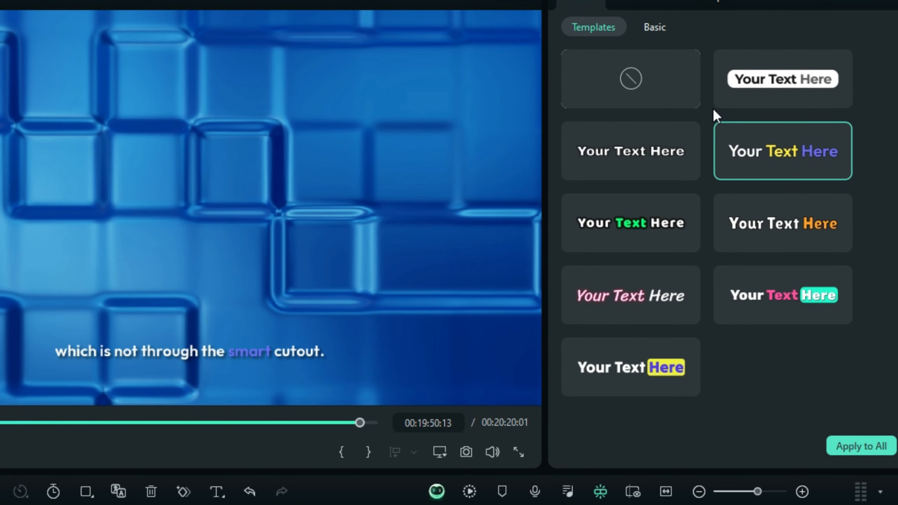
pyautogui.click(751, 85)
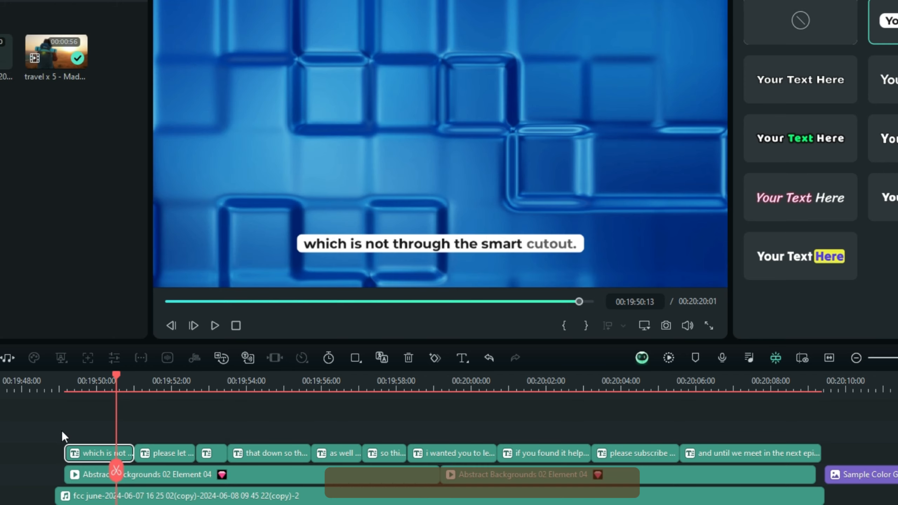
pyautogui.click(73, 433)
pyautogui.press('space')
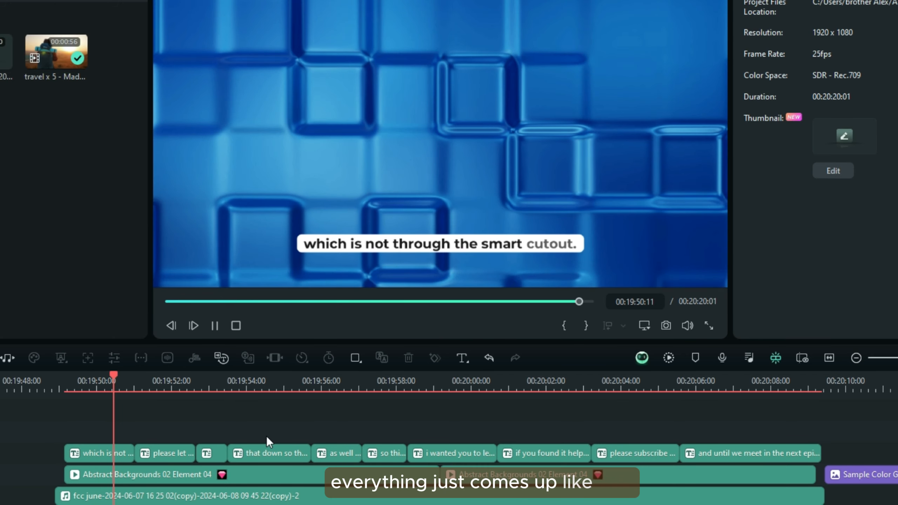
pyautogui.press('space')
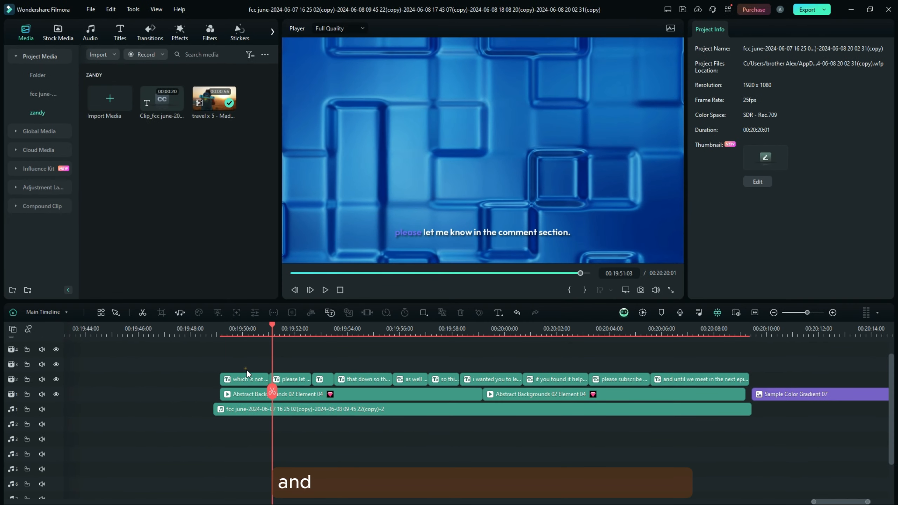
# Try the yellow-and-purple template and the orange-highlight template on the first caption
pyautogui.click(244, 372)
pyautogui.click(245, 378)
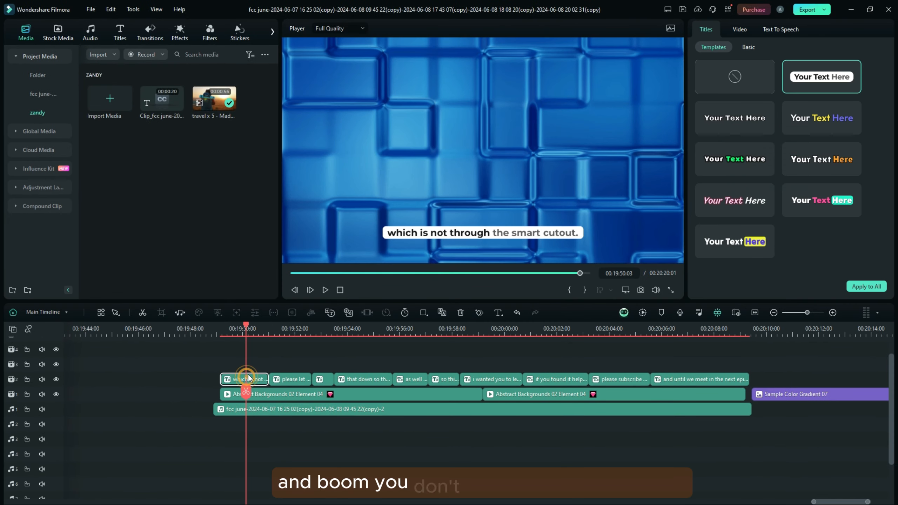
pyautogui.click(833, 125)
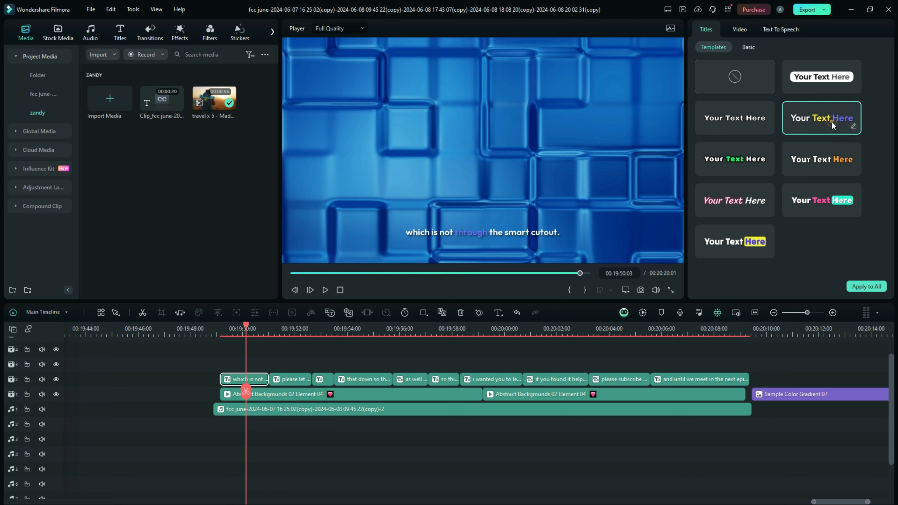
pyautogui.click(808, 162)
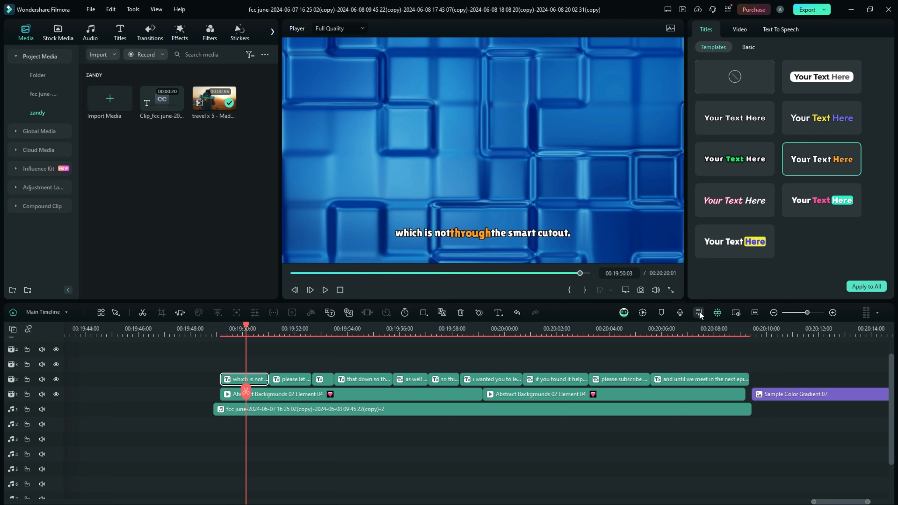
# Select all generated captions, give them the green-highlight template, and set their Active Words color to the recent bright blue
pyautogui.moveTo(754, 367); pyautogui.dragTo(307, 398)
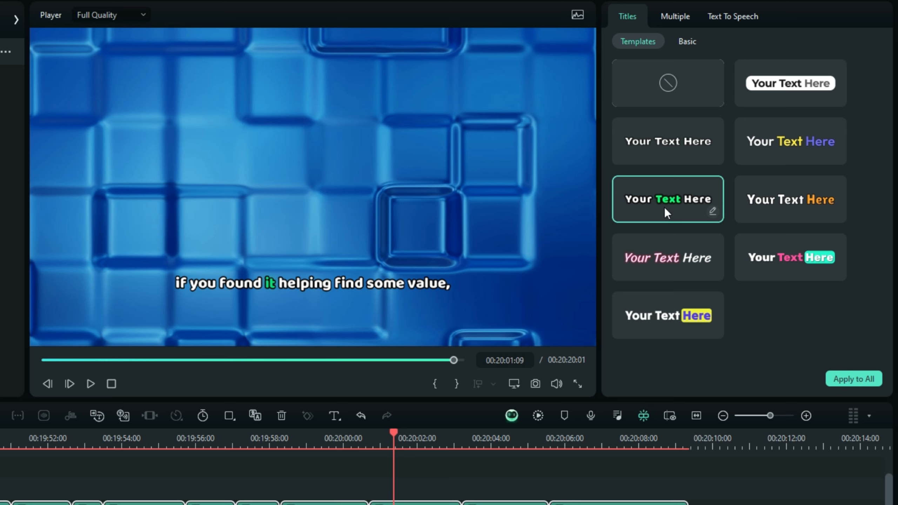
pyautogui.click(690, 41)
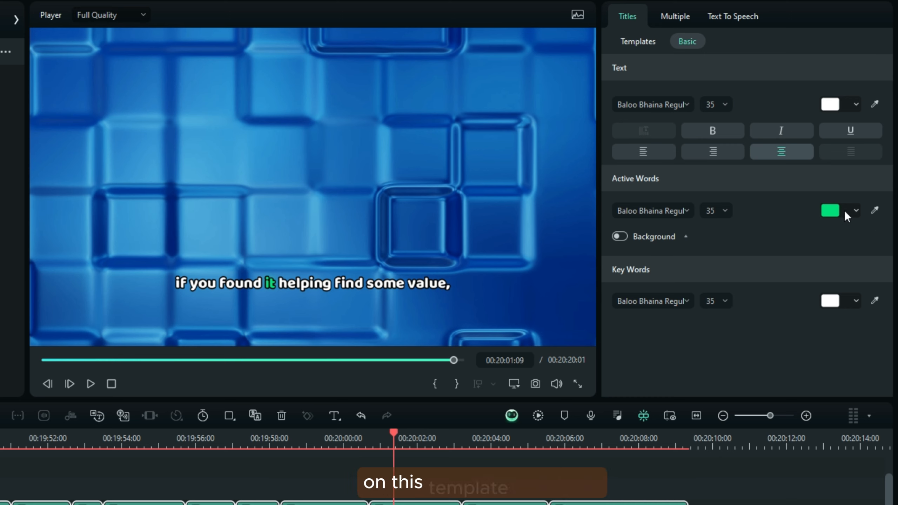
pyautogui.click(854, 212)
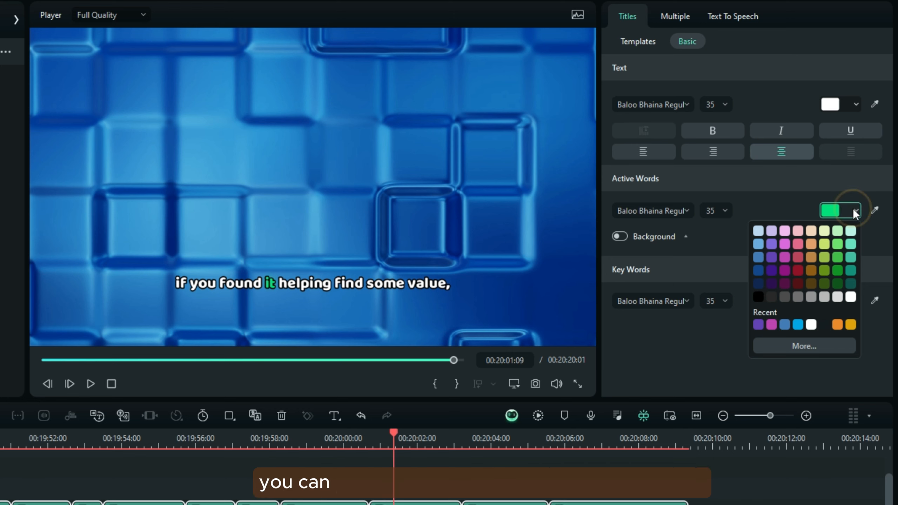
pyautogui.click(799, 326)
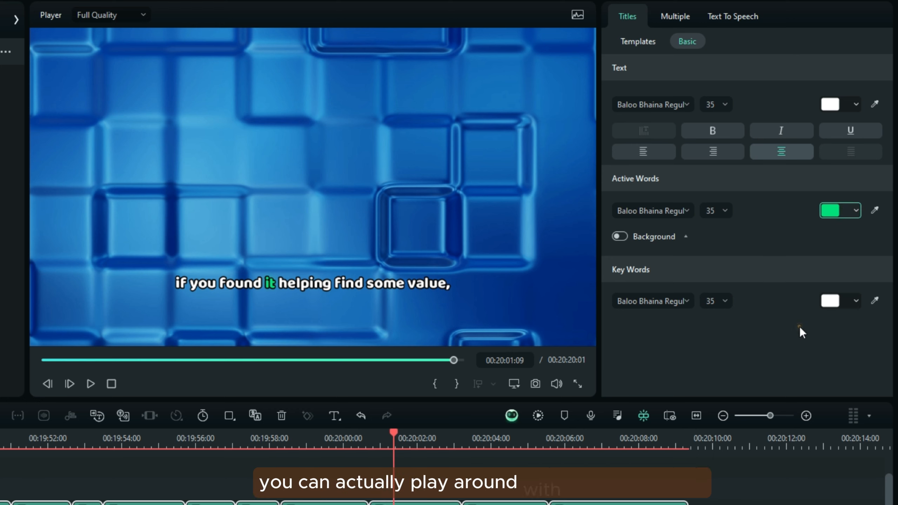
# Change the Active Words color of all selected captions to the recent golden yellow
pyautogui.click(838, 207)
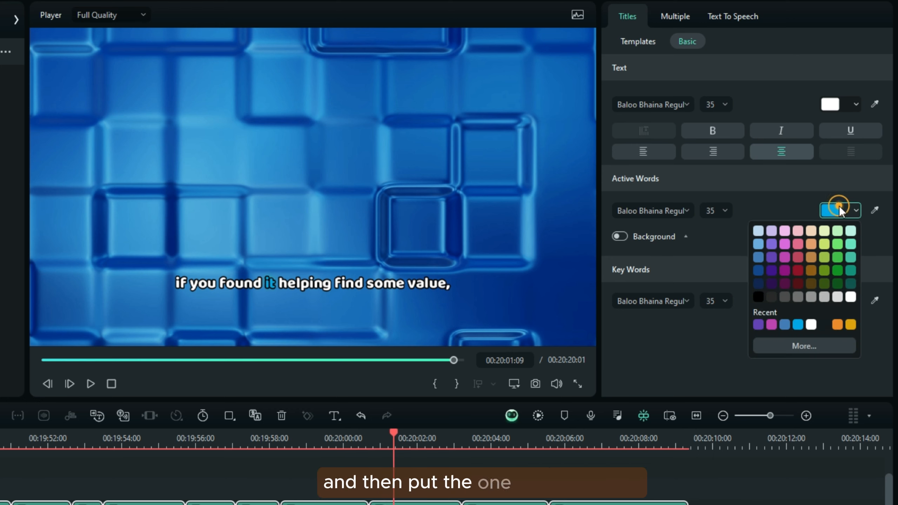
pyautogui.click(848, 325)
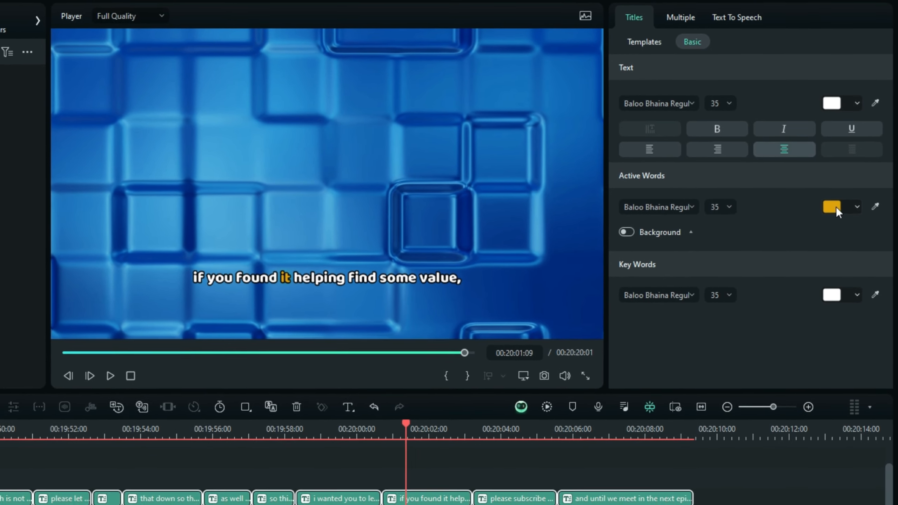
pyautogui.click(837, 209)
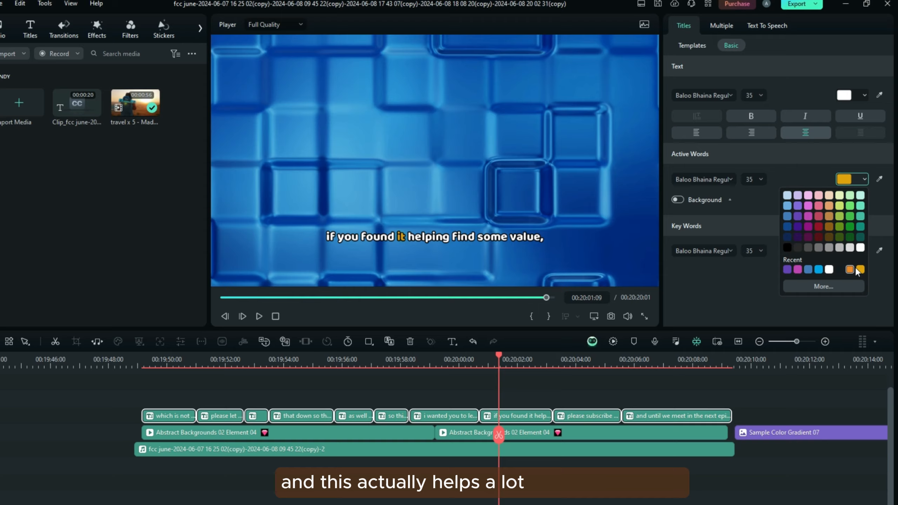
pyautogui.click(851, 277)
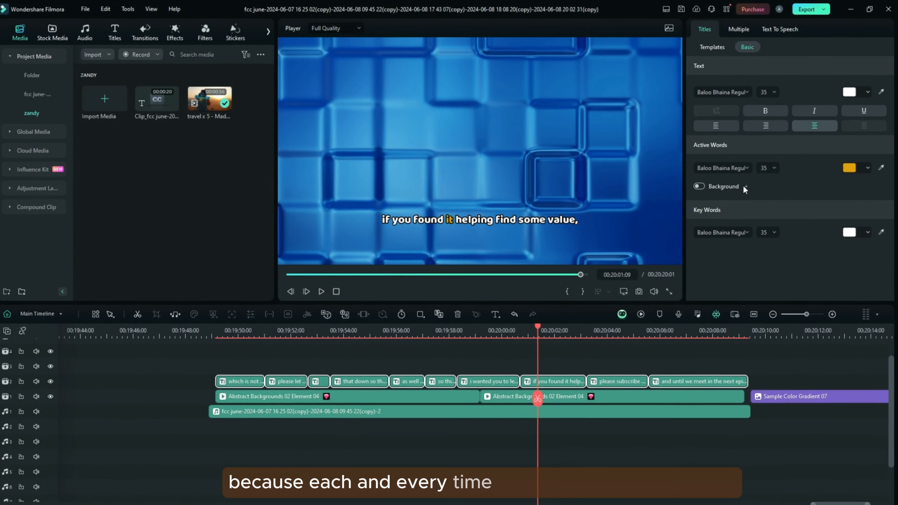
# Try the color-fill background behind the active words and turn it back off
pyautogui.click(700, 185)
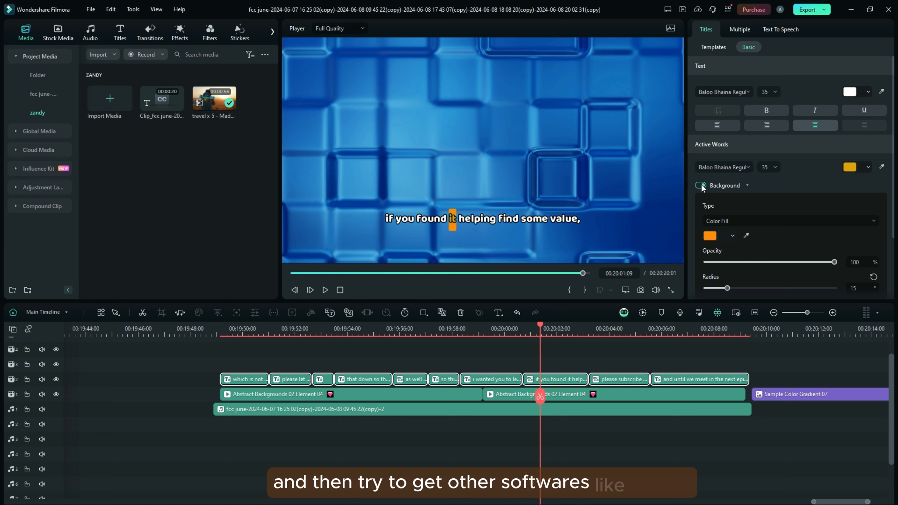
pyautogui.click(701, 185)
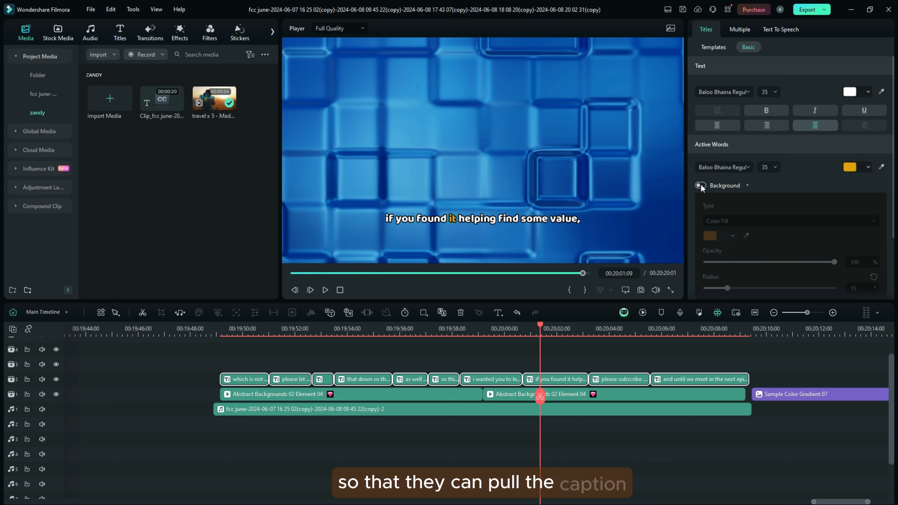